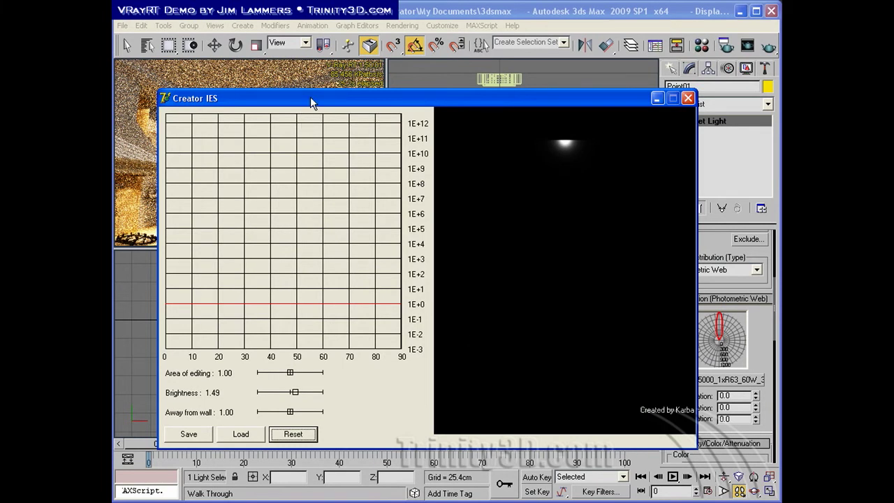
Move the Creator IES window aside and load an existing .ies light profile.
left_click_drag(409, 98, 377, 100)
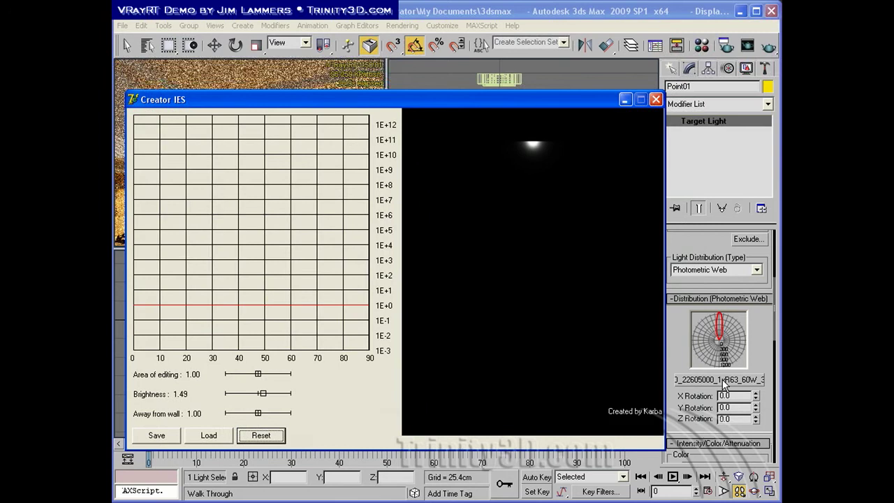
left_click(211, 436)
left_click(214, 483)
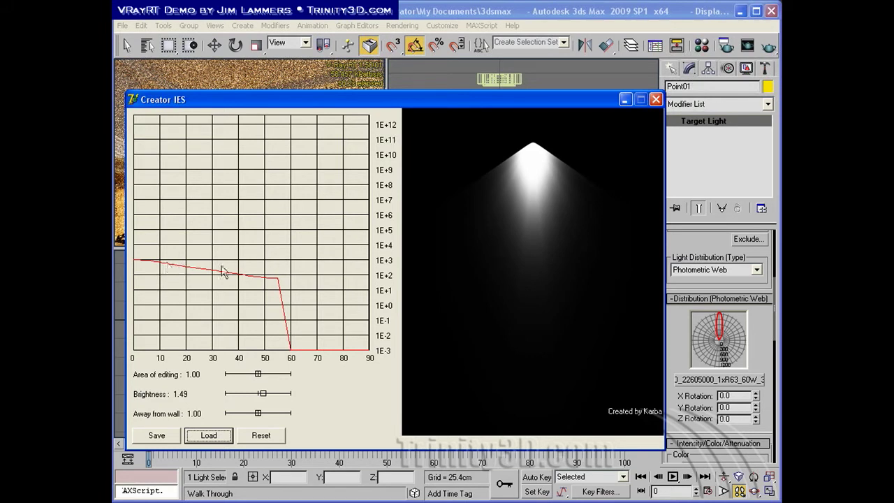
Redraw the intensity curve as a gentle decline from 0° to 90° and set Brightness to 1.00.
left_click(183, 265)
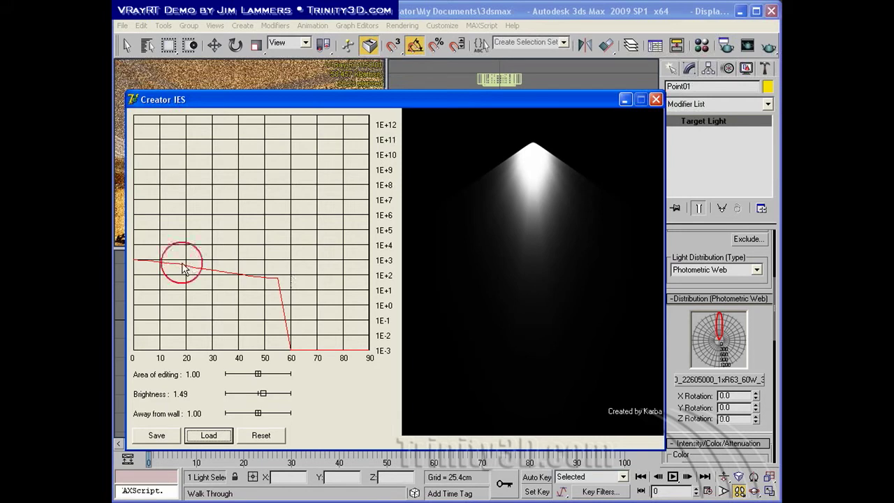
mouse_move(201, 274)
left_mouse_down()
mouse_move(230, 268)
mouse_move(268, 282)
mouse_move(308, 268)
mouse_move(363, 269)
mouse_move(268, 268)
mouse_move(348, 271)
mouse_move(369, 287)
left_mouse_up()
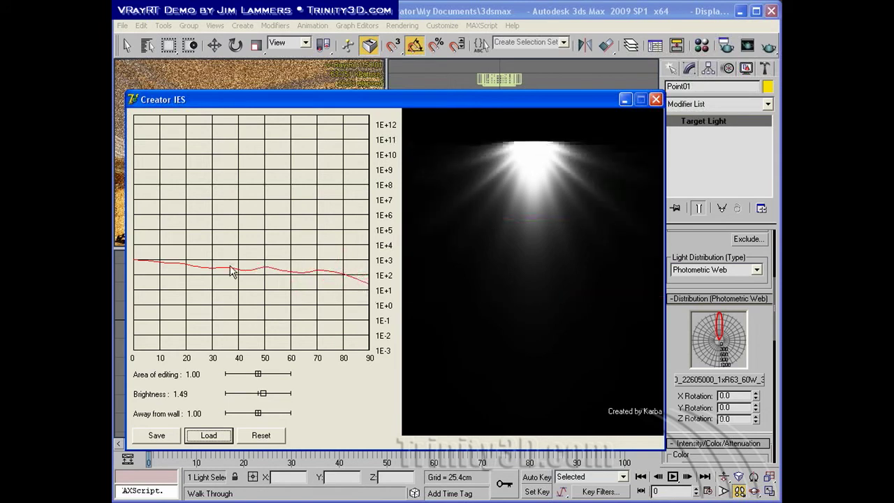
left_click_drag(312, 274, 369, 297)
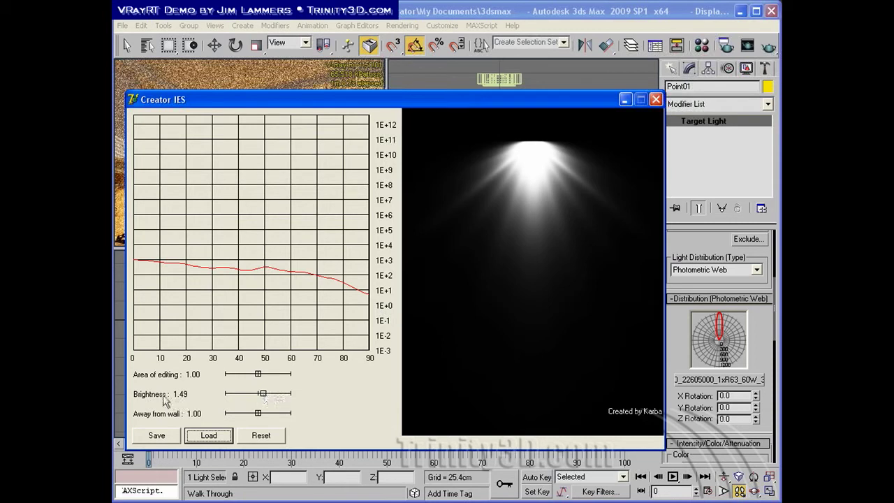
left_click_drag(263, 394, 259, 426)
left_click_drag(262, 394, 256, 395)
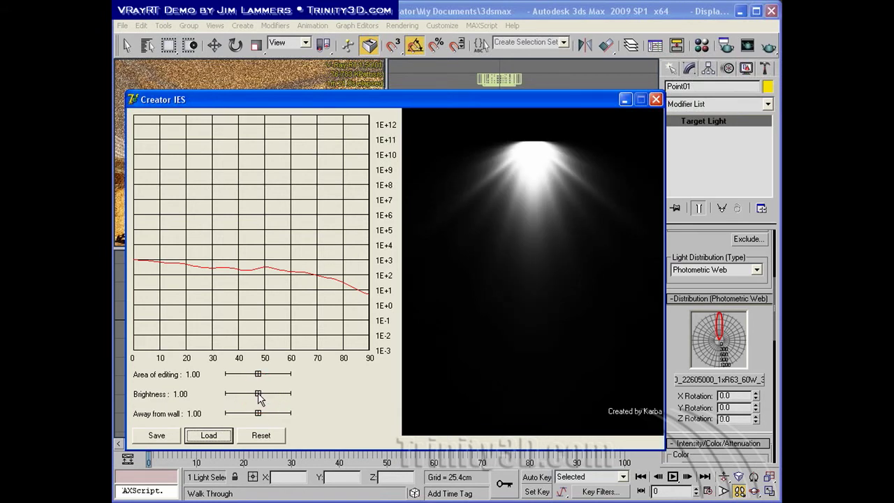
Save the edited profile as test03 and close Creator IES.
left_click(157, 435)
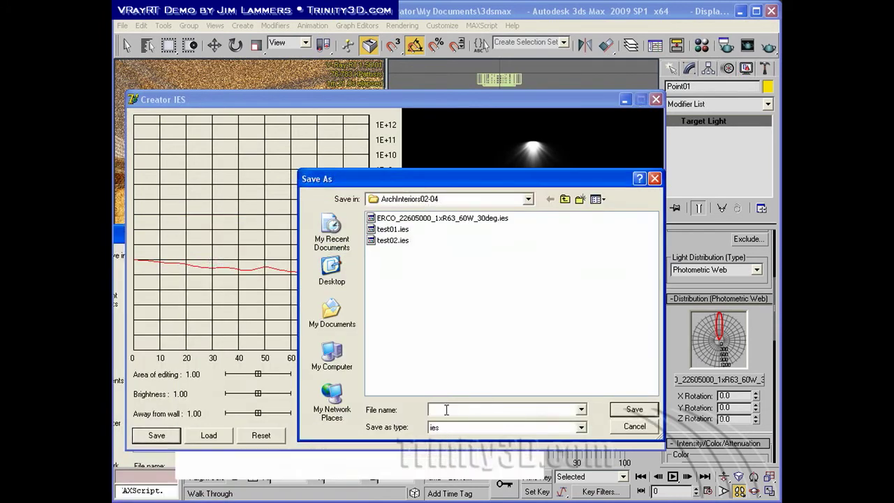
type("test03")
key("Return")
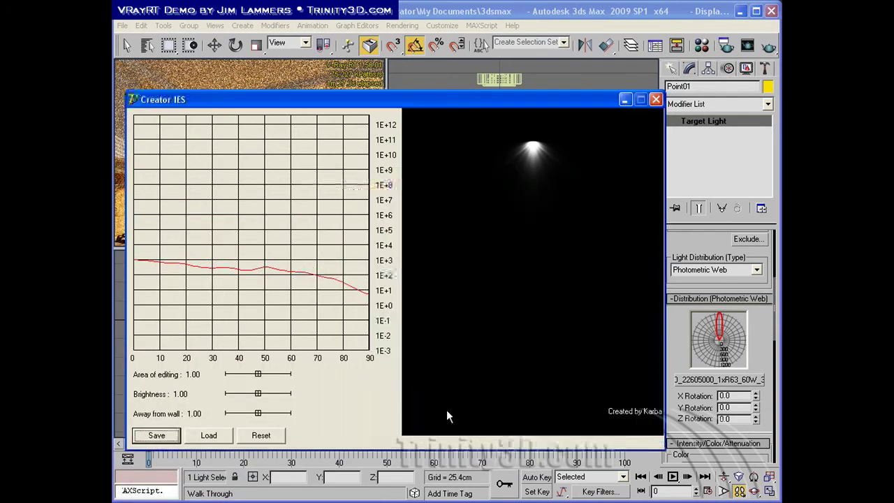
left_click(656, 99)
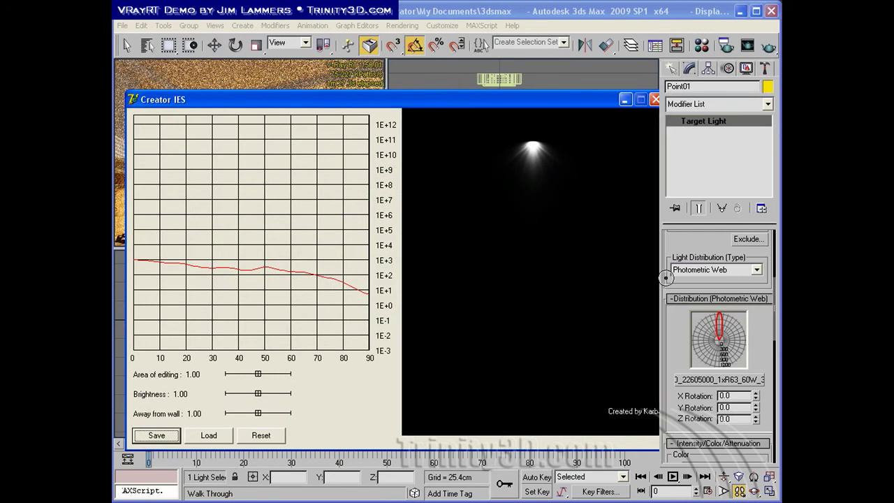
Assign test03.ies as the target light's photometric web file.
left_click(725, 385)
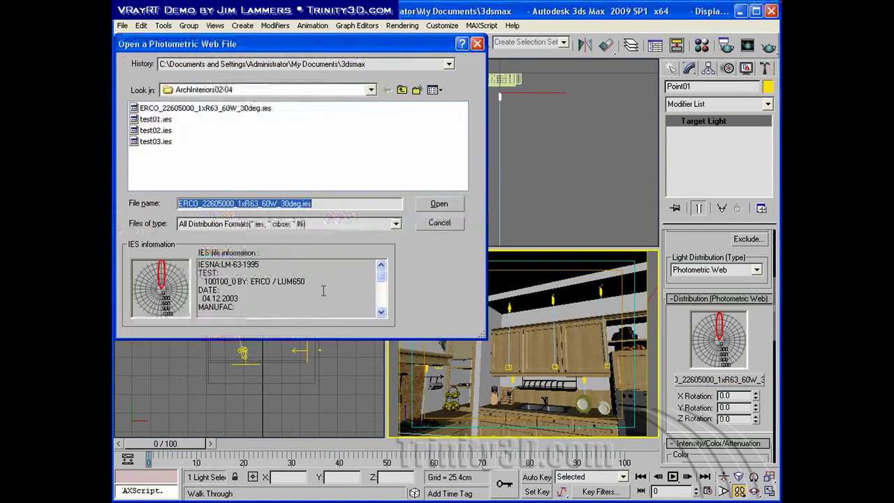
left_click(150, 142)
double_click(148, 142)
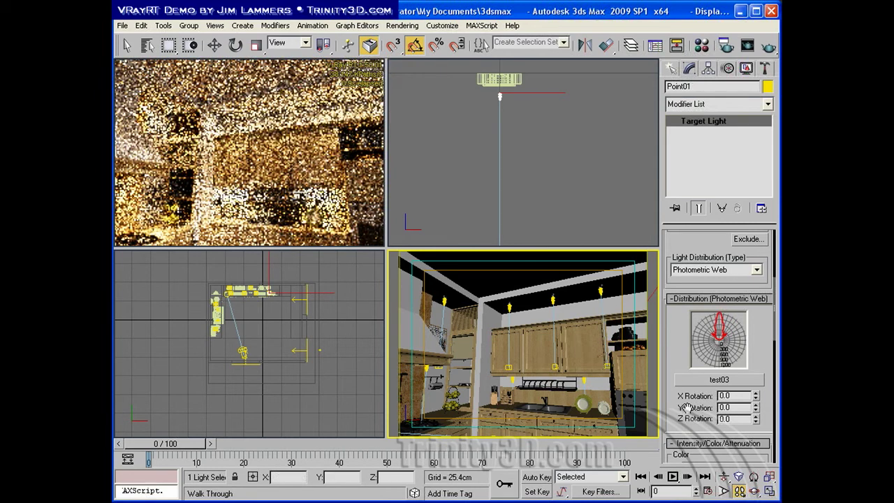
Set the target light's intensity to 600 cd in the Intensity/Color/Attenuation rollout.
left_click_drag(679, 356, 673, 240)
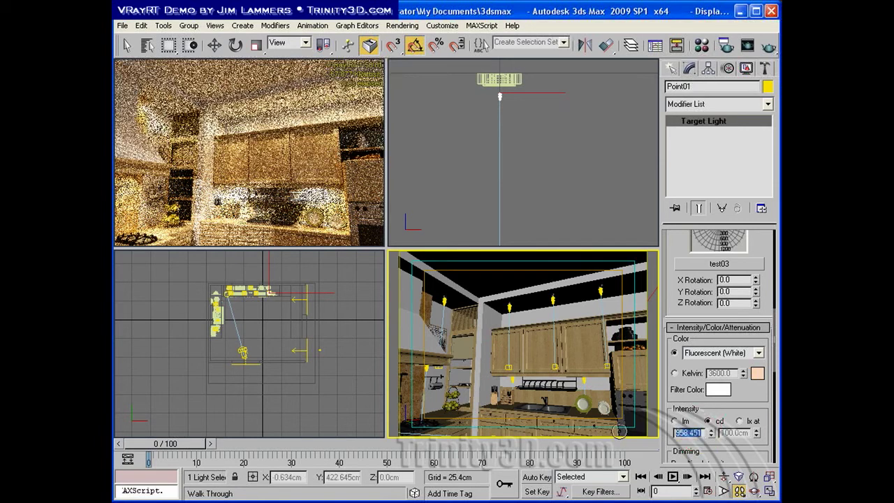
type("600")
key("Return")
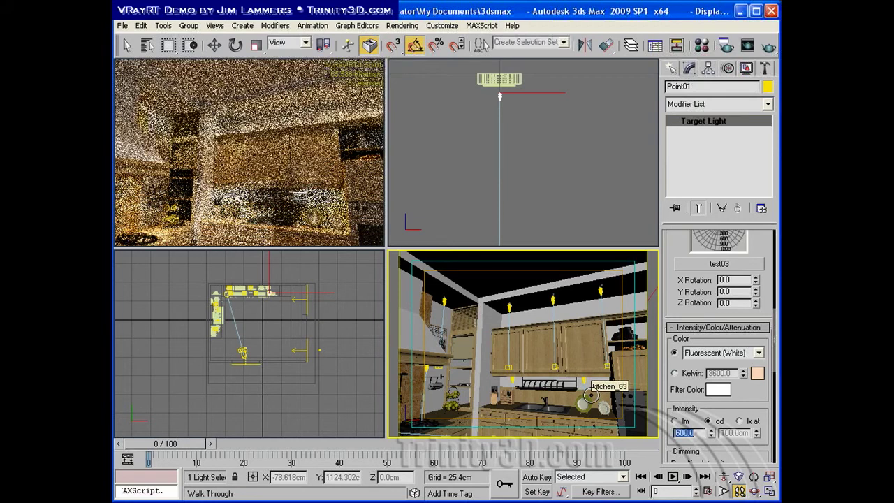
key("Return")
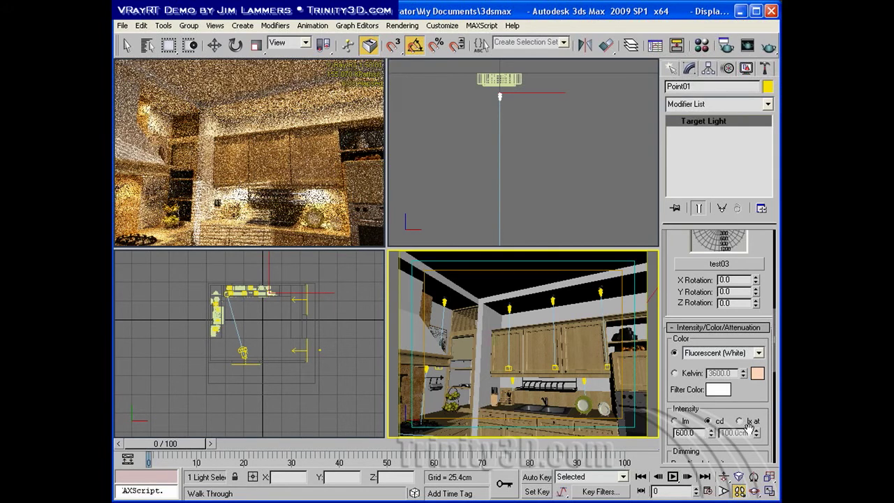
Turn Camera01 right and walk it forward toward the upper wall cabinets.
left_click_drag(475, 351, 529, 405)
key("Up")
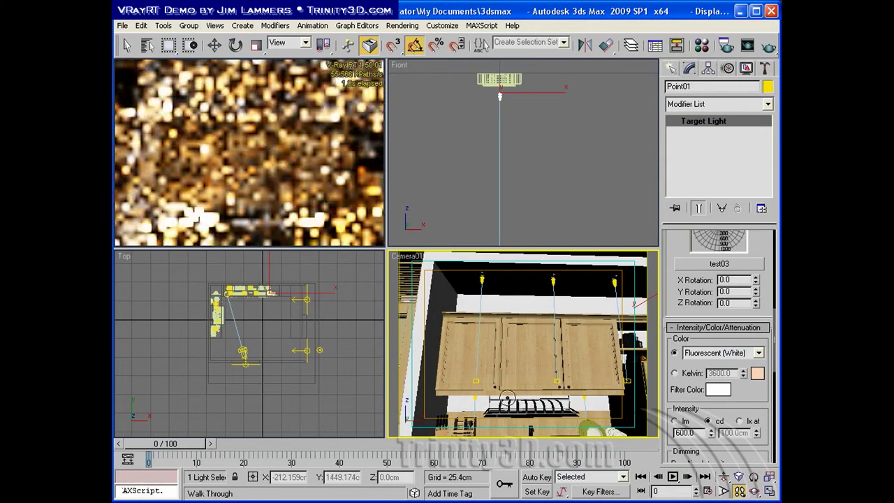
left_click_drag(675, 241, 675, 320)
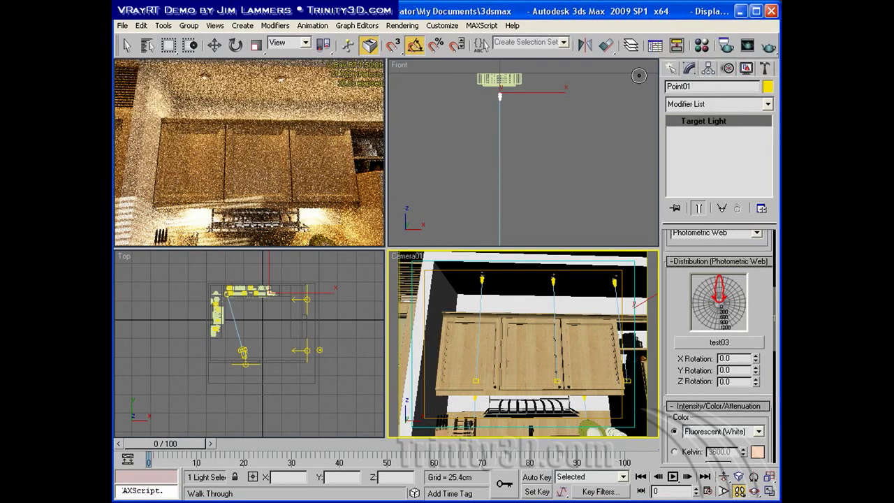
Stop the viewport interactive render, switch to ActiveShade, and open V-Ray RT's distributed render server list.
left_click(729, 46)
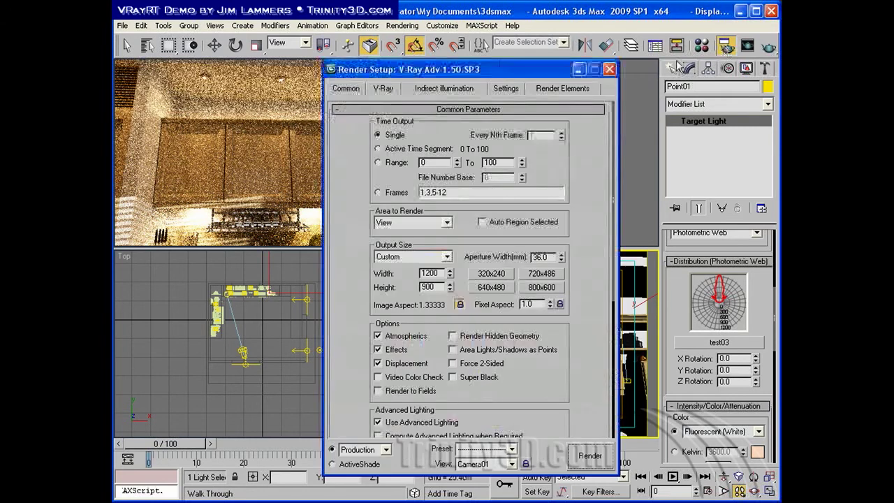
right_click(248, 135)
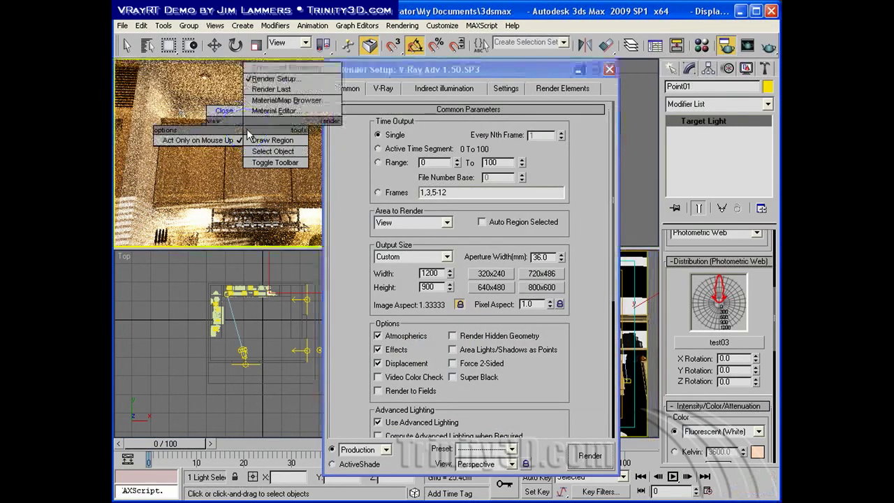
left_click(226, 112)
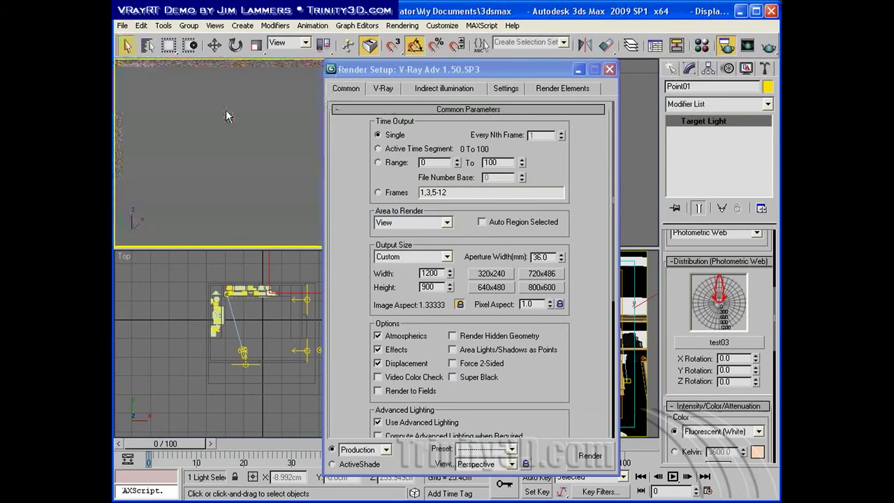
left_click_drag(530, 399, 522, 173)
left_click(346, 466)
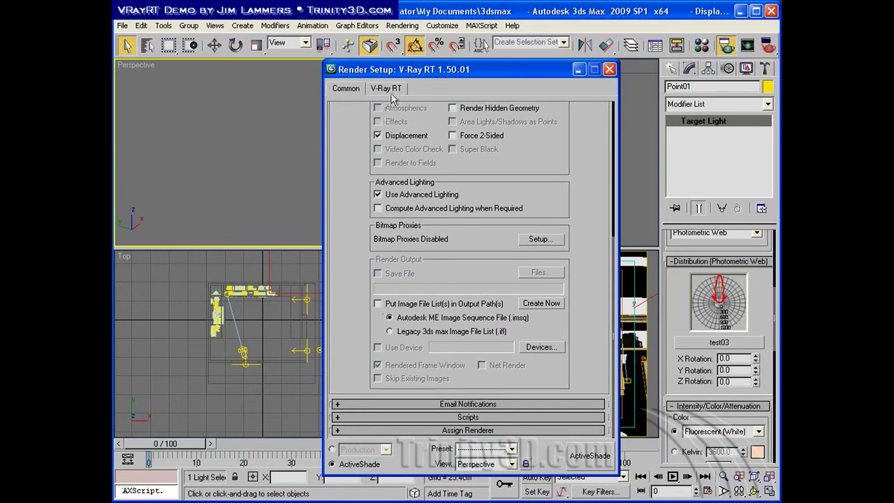
left_click(388, 90)
left_click(385, 203)
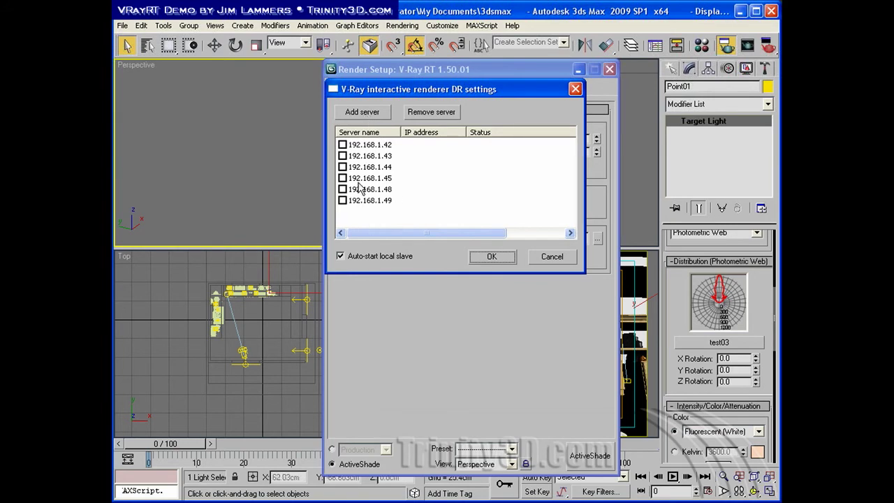
Enable servers 192.168.1.42, .43, .44, .45, .48 and .49 and confirm the list.
left_click(343, 145)
left_click(342, 156)
left_click(342, 167)
left_click(342, 179)
left_click(343, 189)
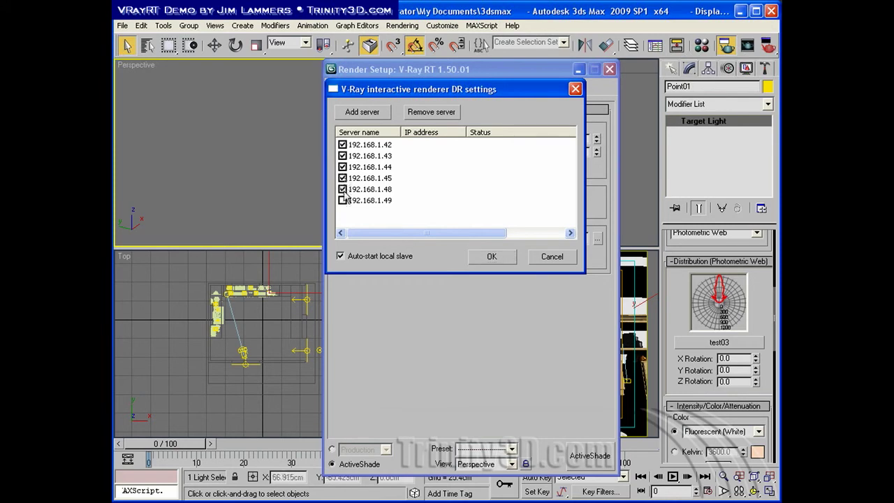
left_click(342, 200)
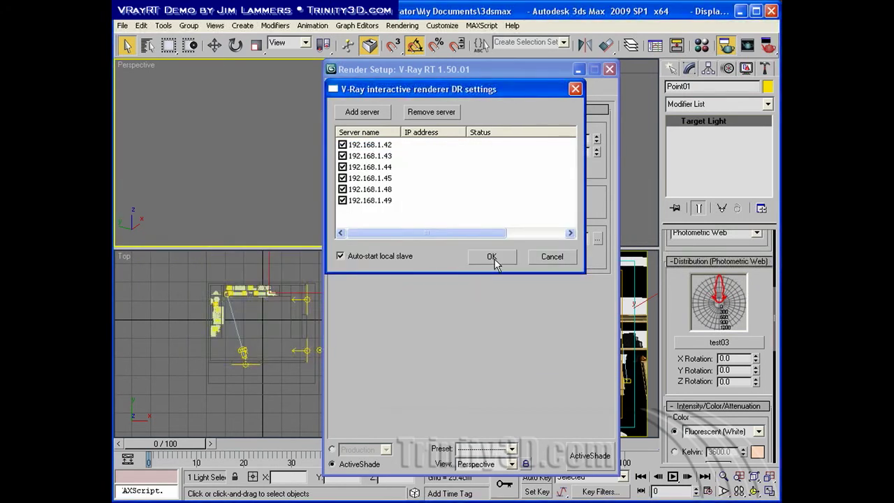
left_click(489, 258)
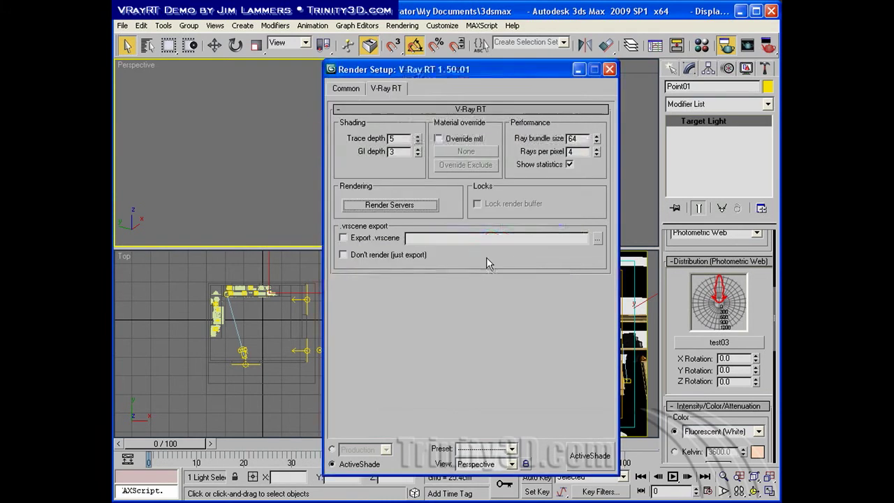
In Asset Tracking, select all map assets from 009.JPG onward plus the ERCO photometric file.
left_click(122, 25)
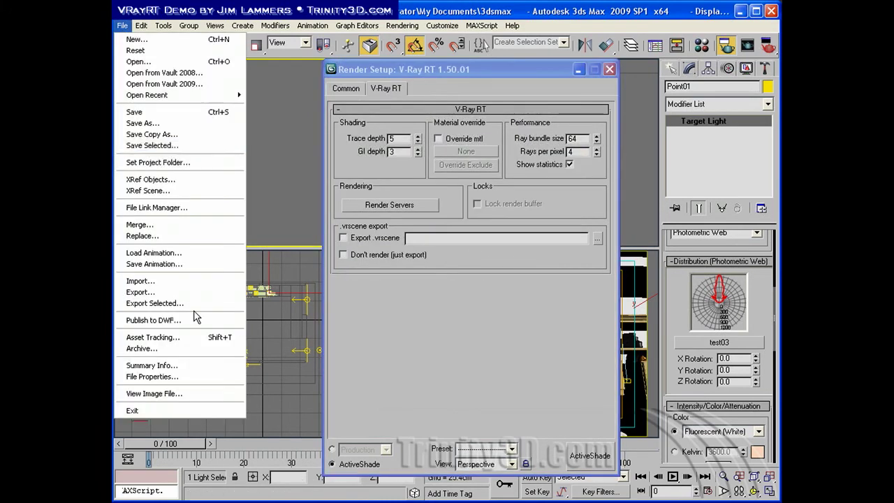
left_click(195, 336)
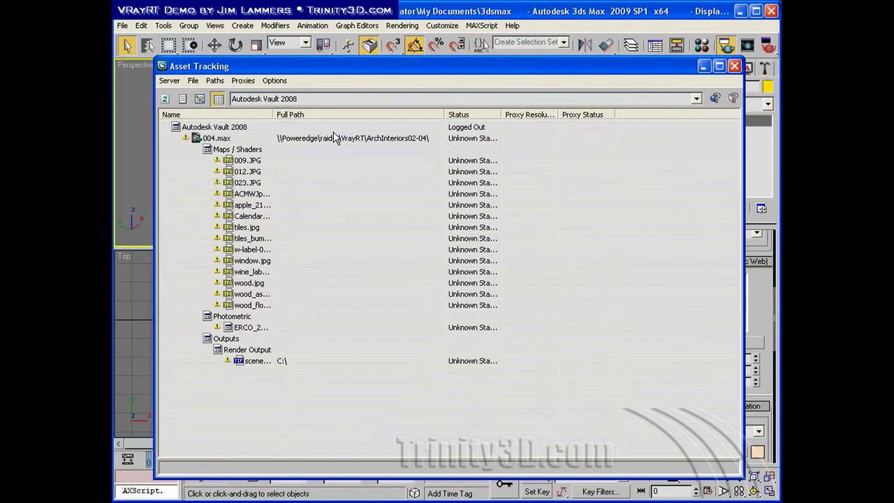
mouse_move(262, 169)
left_click(248, 160)
left_click(252, 305, "shift")
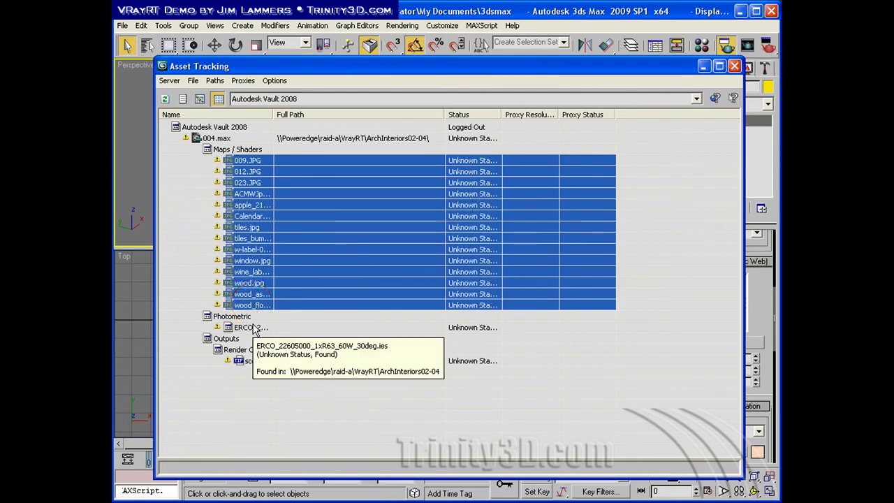
left_click(254, 328, "ctrl")
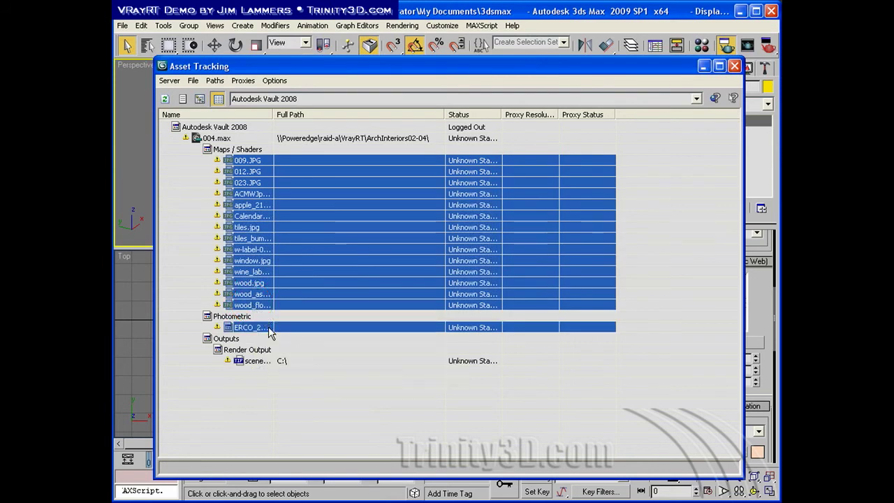
Set the selected assets' path to the ArchInteriors02-04 network folder and close Asset Tracking.
right_click(268, 327)
left_click(256, 347)
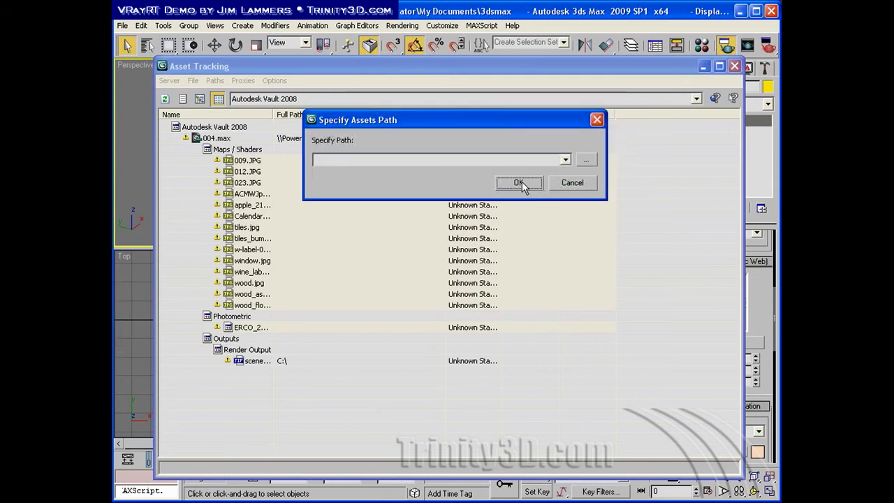
left_click(586, 160)
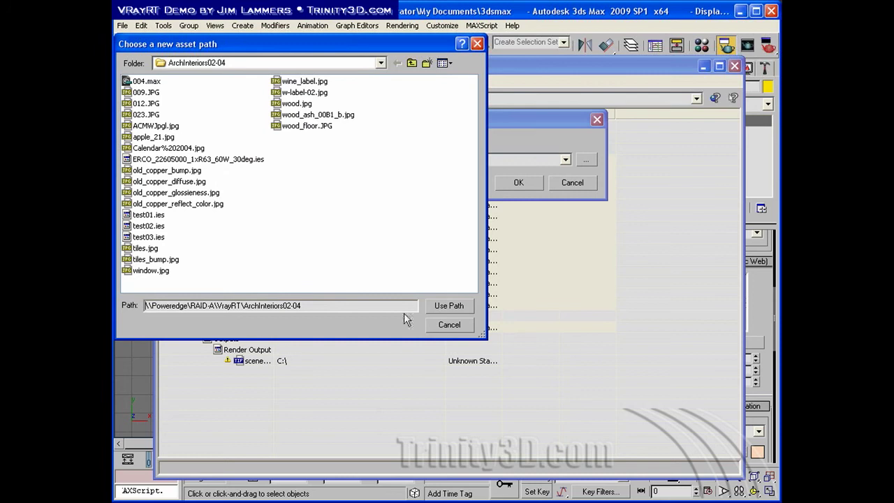
left_click(446, 306)
left_click(515, 184)
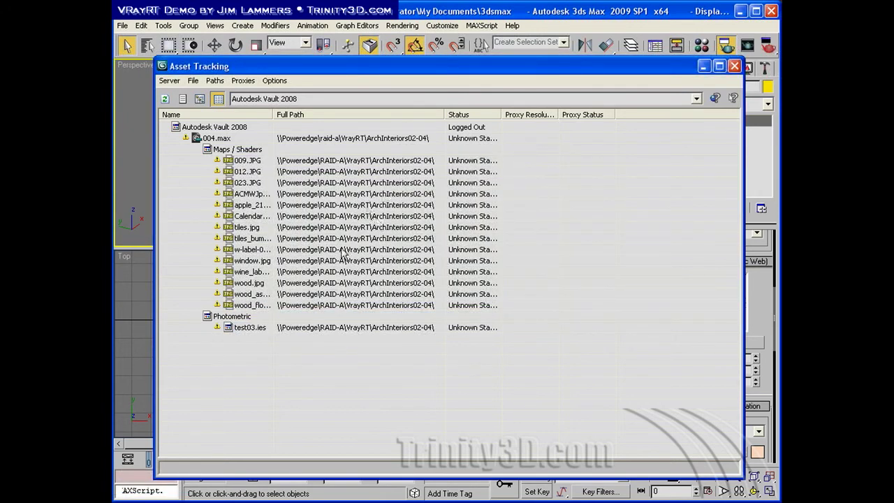
left_click(735, 65)
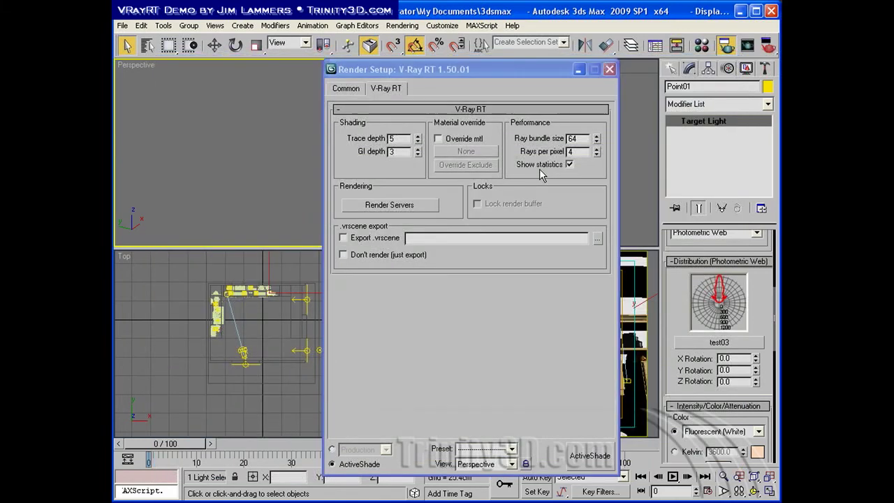
Close Render Setup, make the Perspective view an ActiveShade render, and minimize the V-Ray console.
key("F10")
left_click(132, 72)
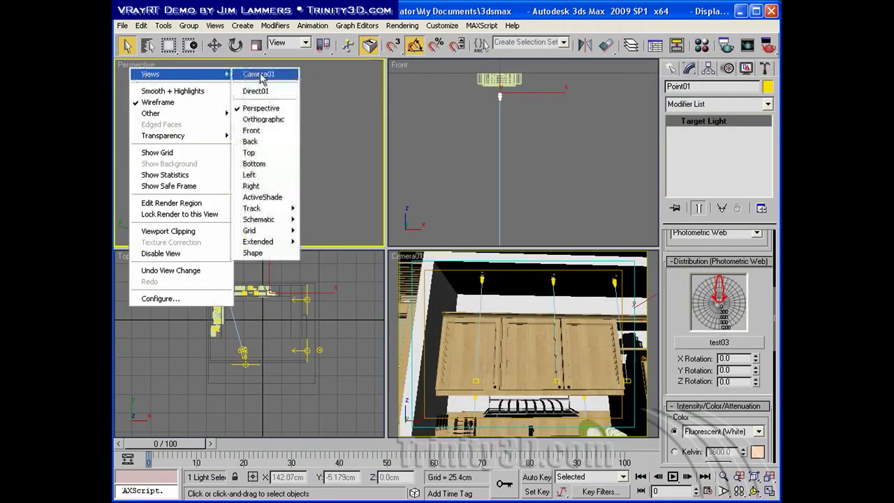
left_click(276, 195)
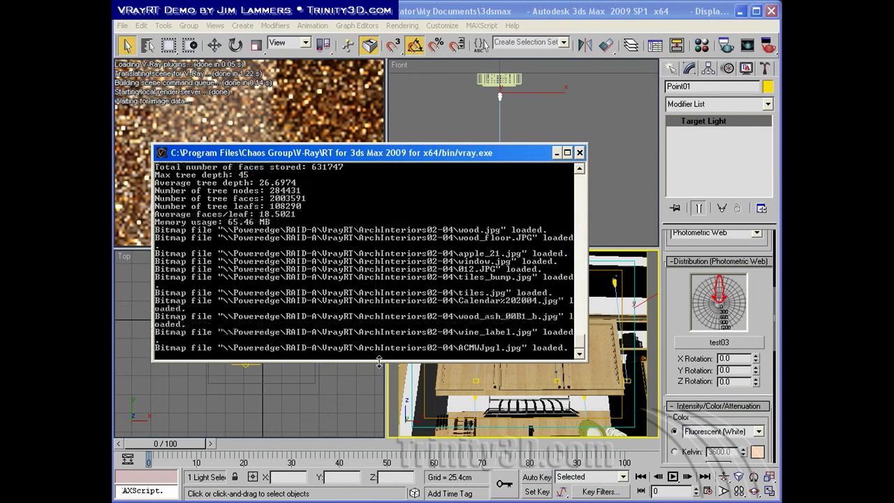
left_click(557, 152)
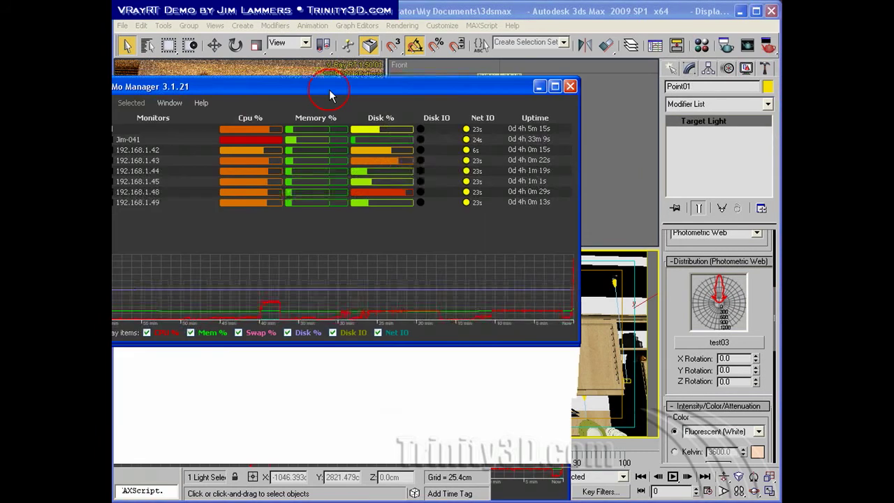
left_click_drag(329, 89, 442, 74)
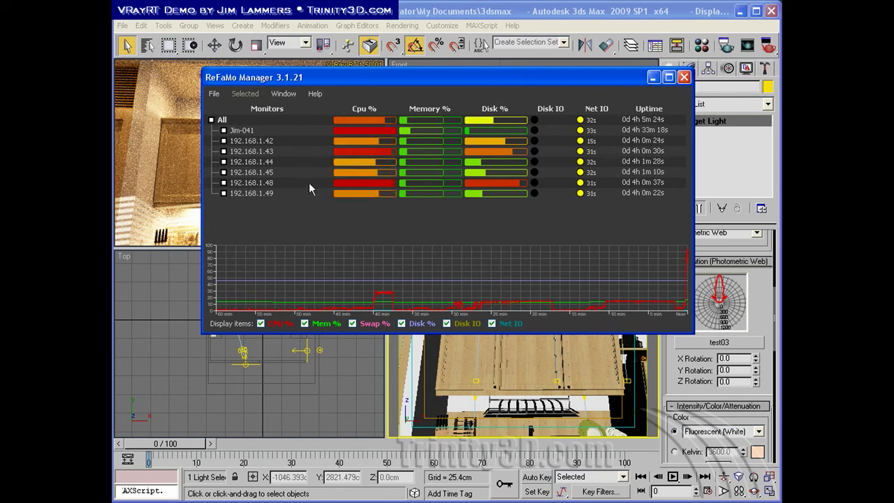
right_click(266, 193)
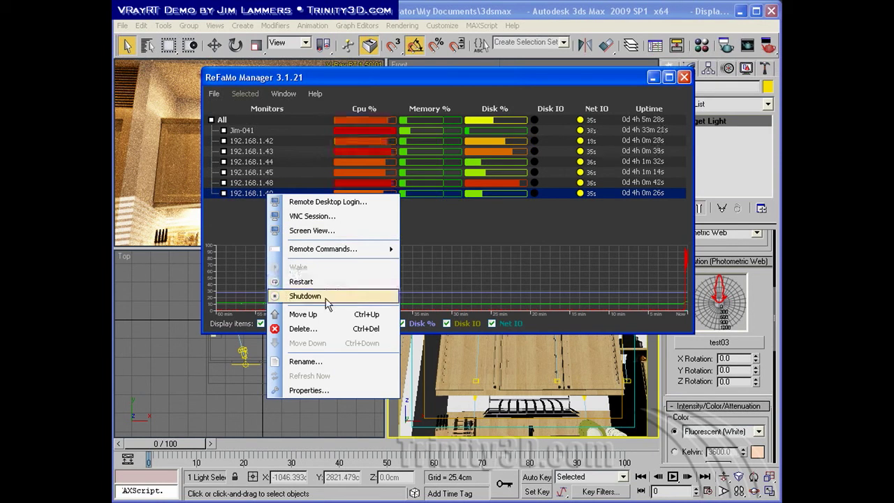
left_click(335, 389)
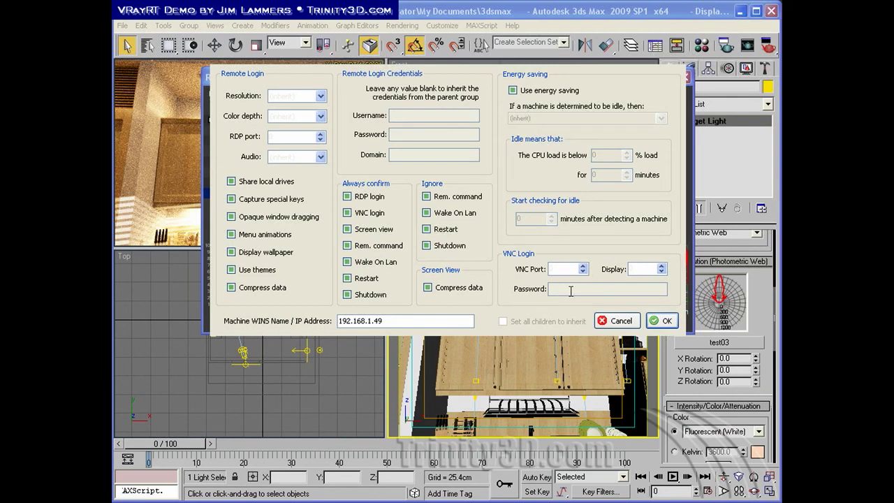
left_click(617, 321)
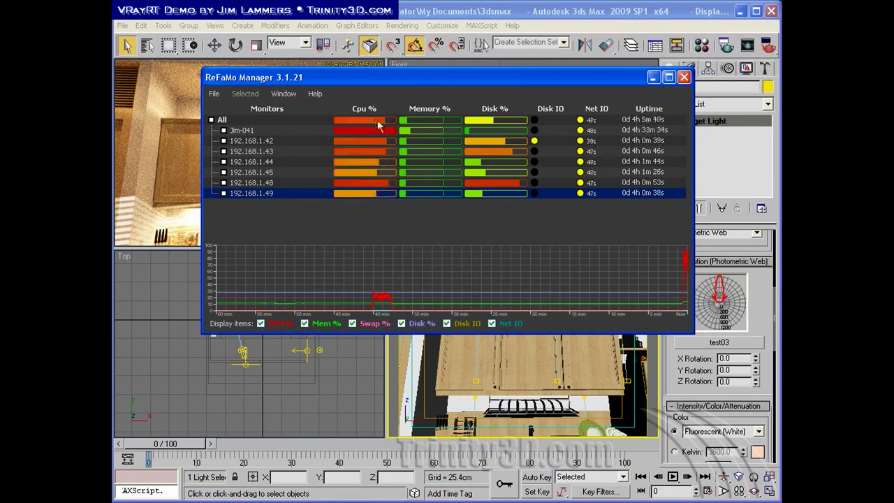
left_click(520, 386)
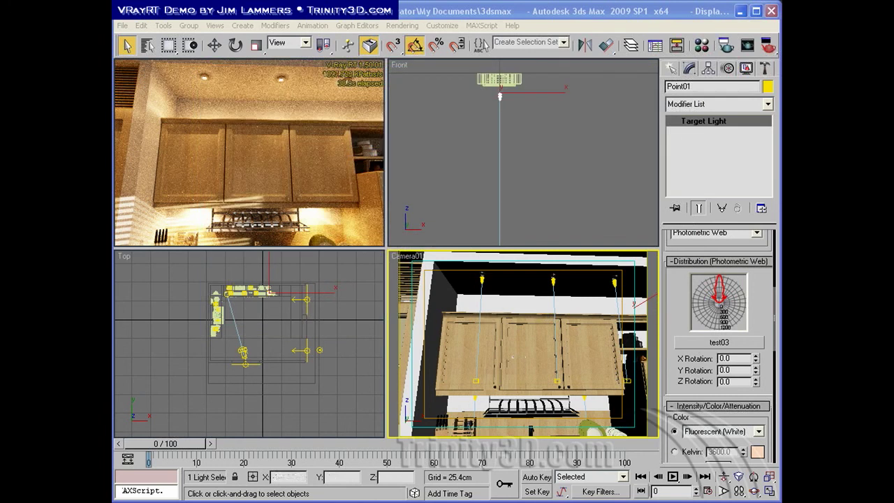
Walk Camera01 from the cabinets toward the stovetop, kettle and lemon basket.
left_click(739, 491)
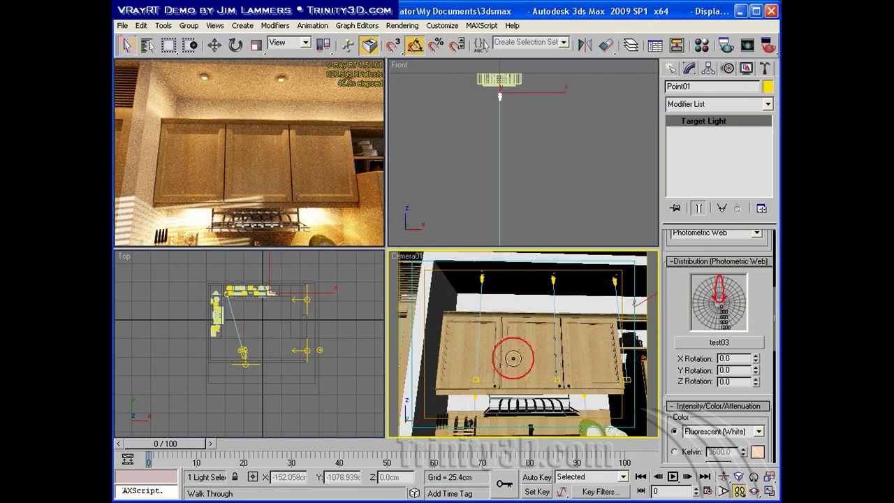
left_click_drag(476, 369, 369, 374)
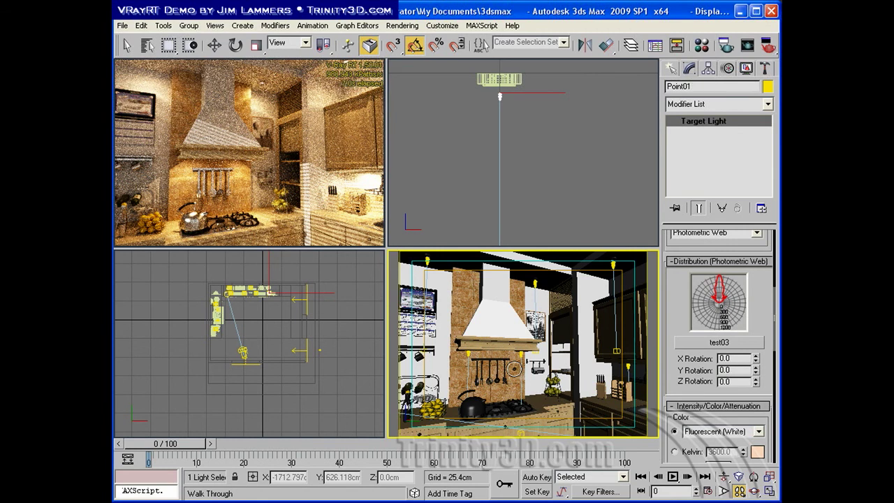
left_click_drag(514, 369, 543, 405)
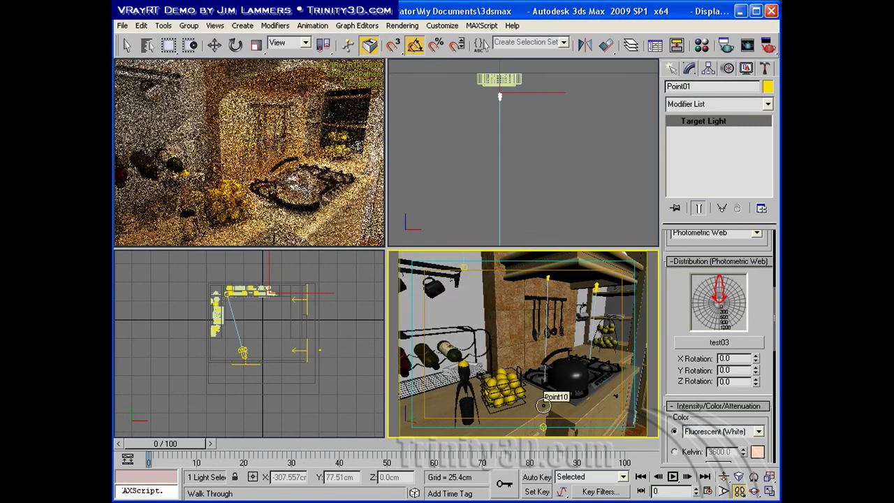